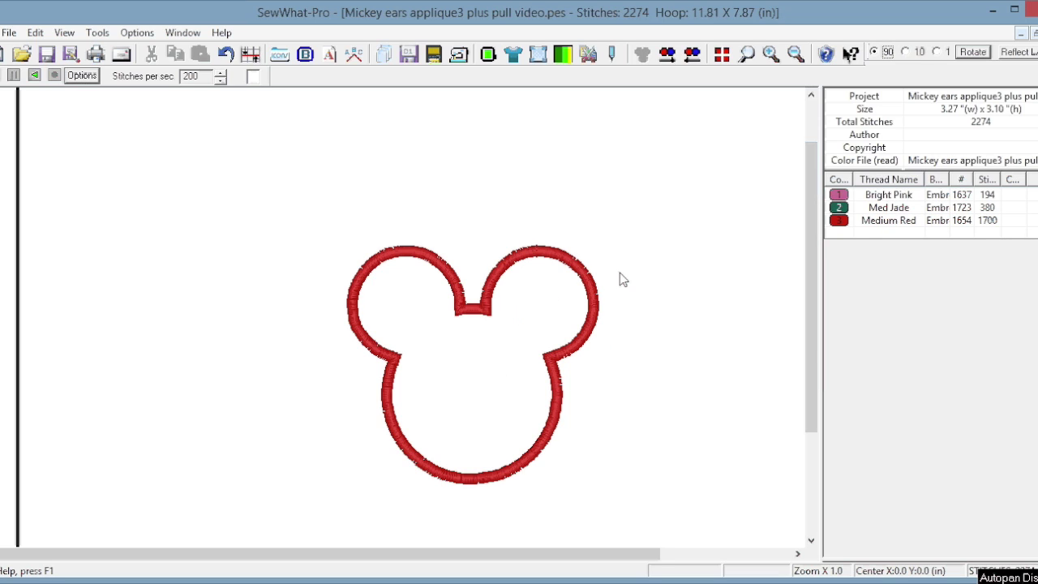
Preview the Bright Pink, Med Jade and Medium Red stitch blocks, then show the whole design again.
{"action": "left_click", "coordinate": [841, 198]}
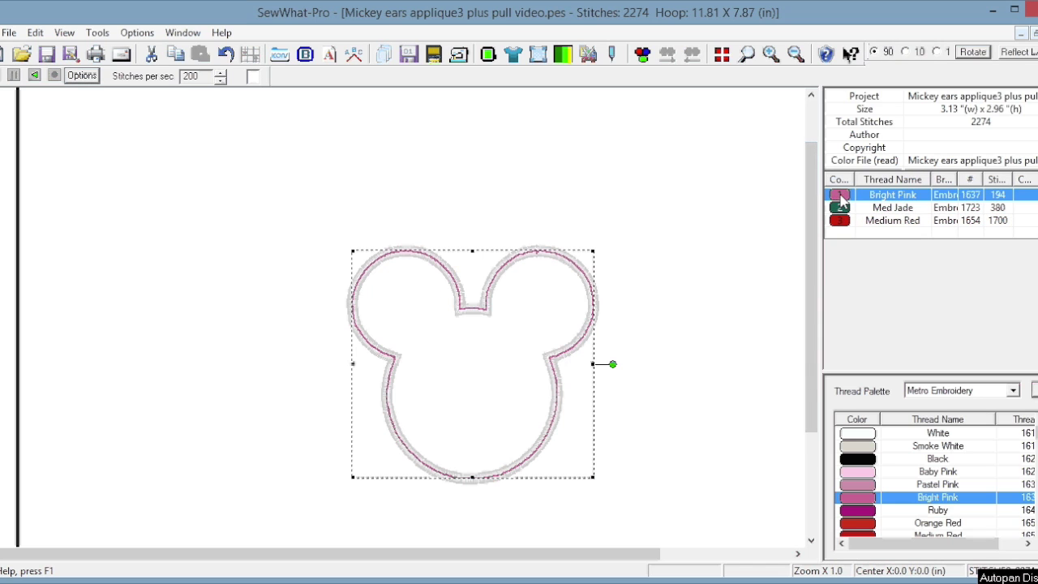
{"action": "left_click", "coordinate": [843, 210]}
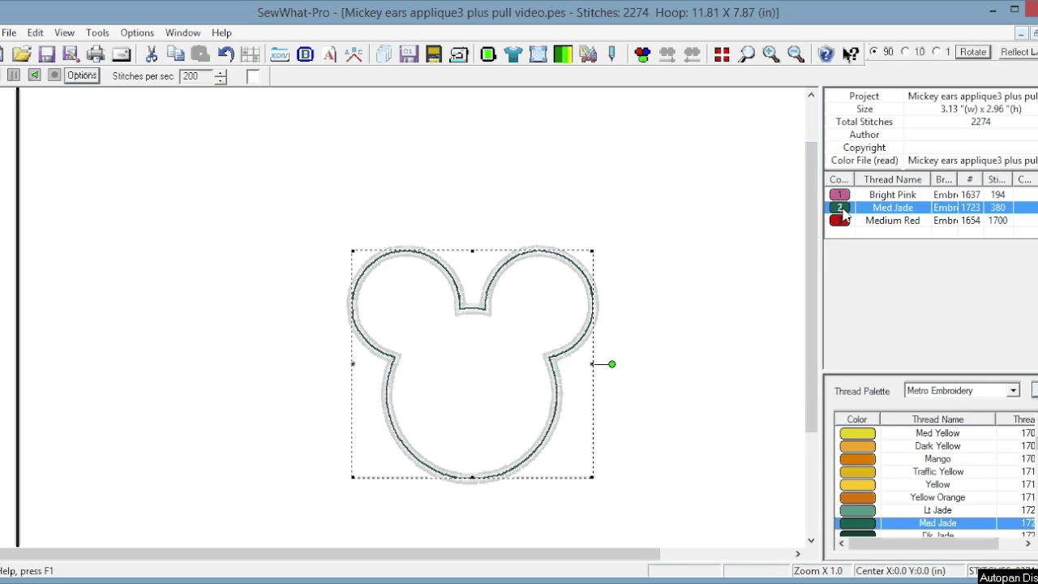
{"action": "left_click", "coordinate": [843, 221]}
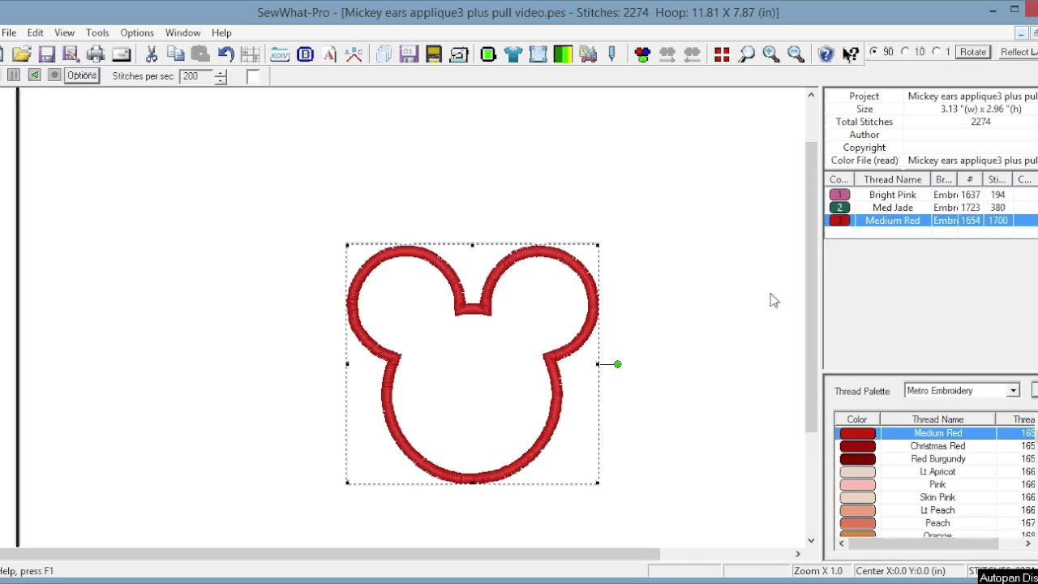
{"action": "left_click", "coordinate": [712, 286]}
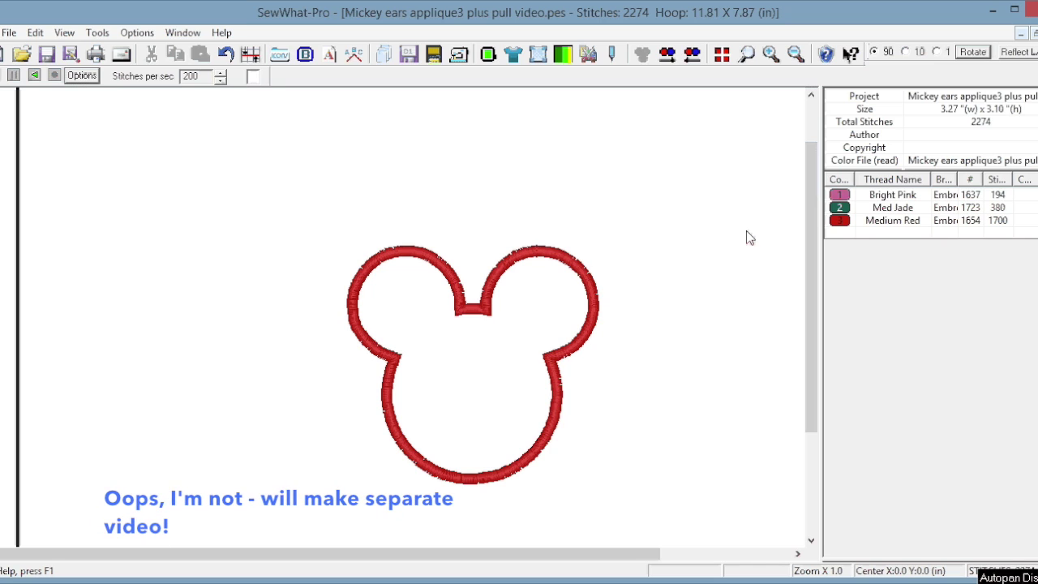
Isolate the Med Jade tack-down block and preview it in the Applique Cutter.
{"action": "mouse_move", "coordinate": [234, 582]}
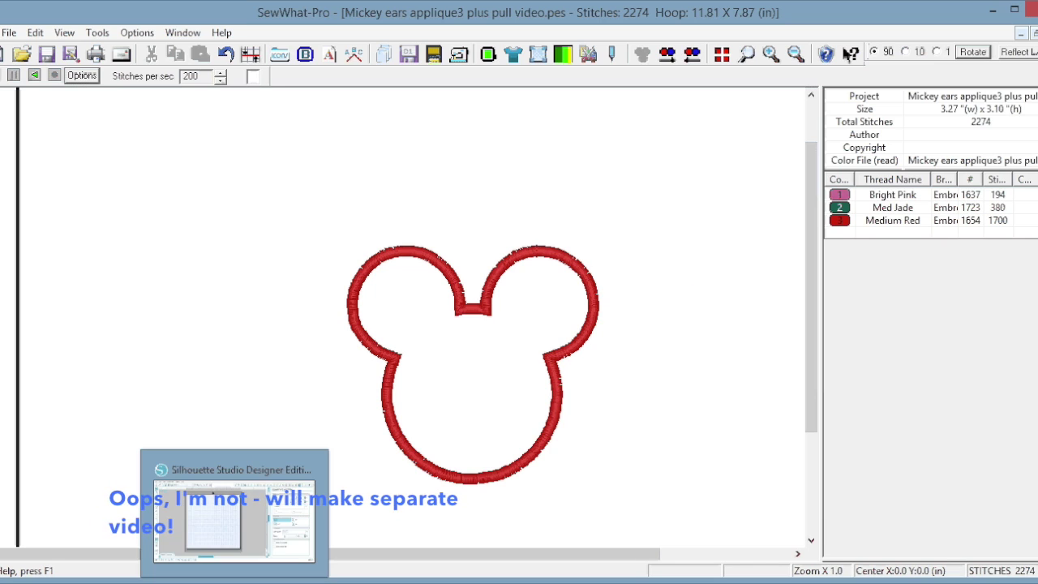
{"action": "left_click", "coordinate": [841, 201]}
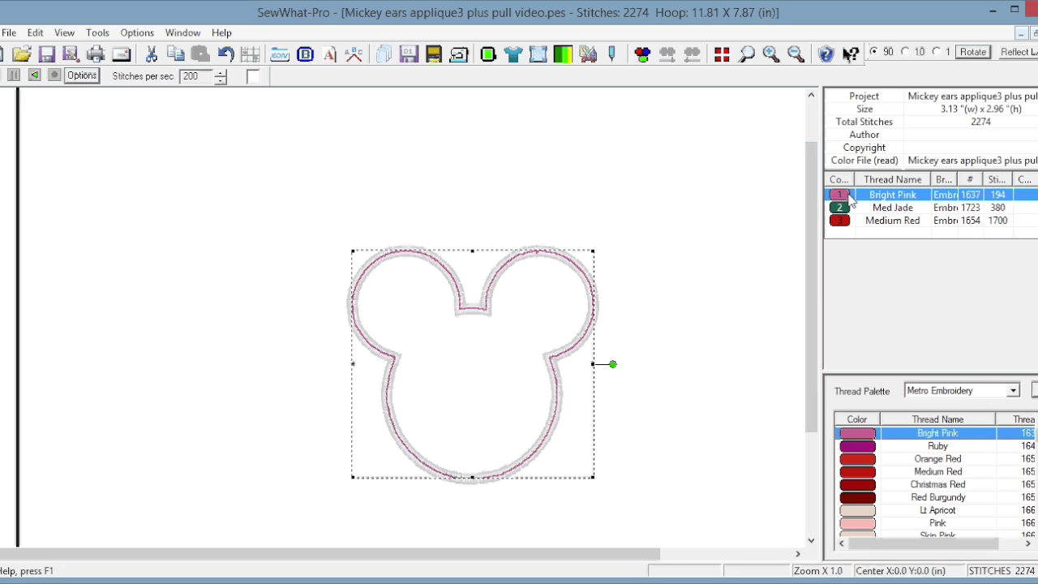
{"action": "left_click", "coordinate": [839, 210]}
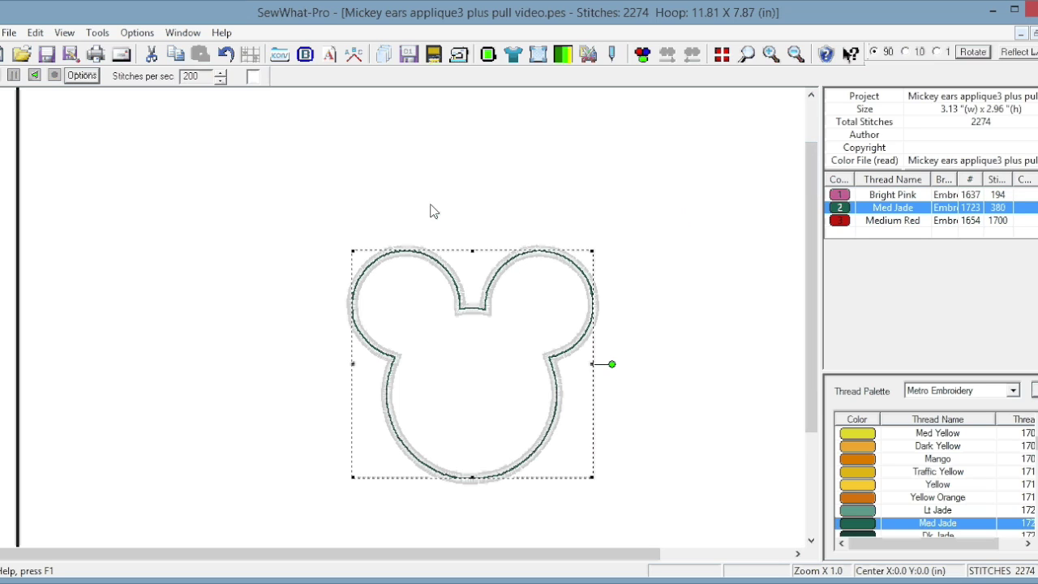
{"action": "left_click", "coordinate": [613, 53]}
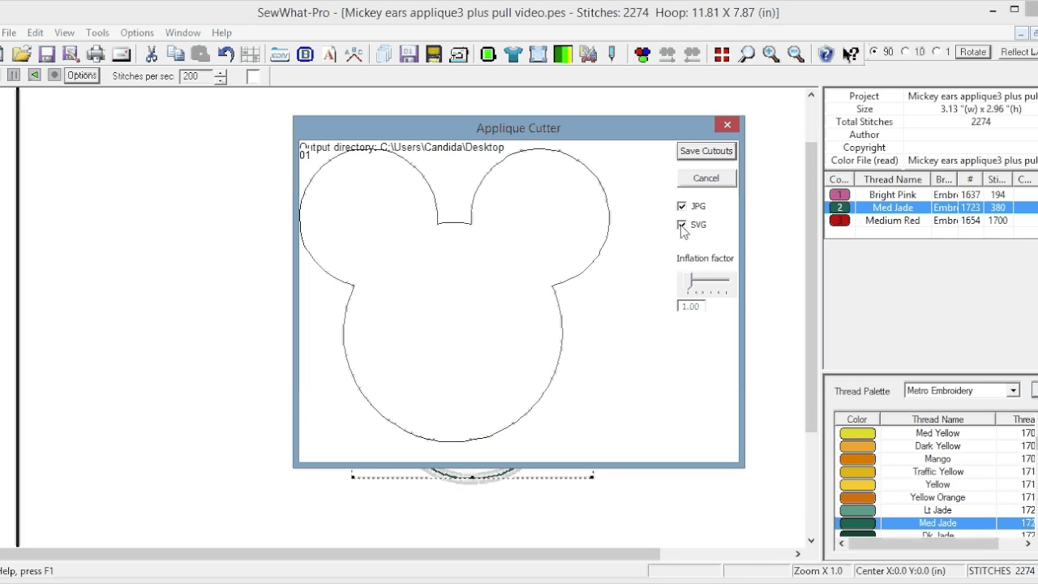
Save the Med Jade cutout as JPG only, without SVG, to the desktop.
{"action": "left_click", "coordinate": [682, 227]}
{"action": "left_click", "coordinate": [705, 152]}
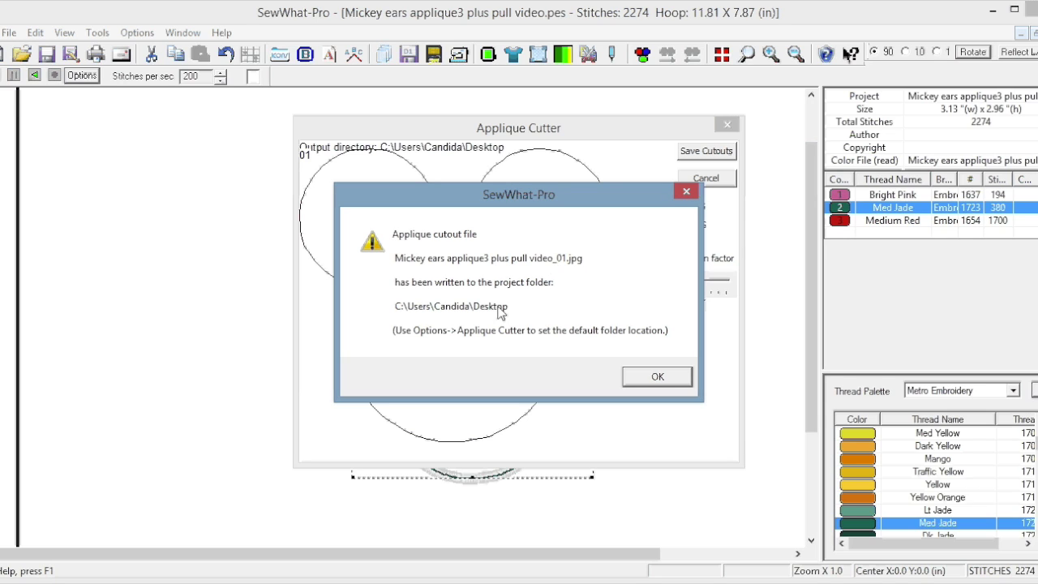
{"action": "left_click", "coordinate": [661, 375]}
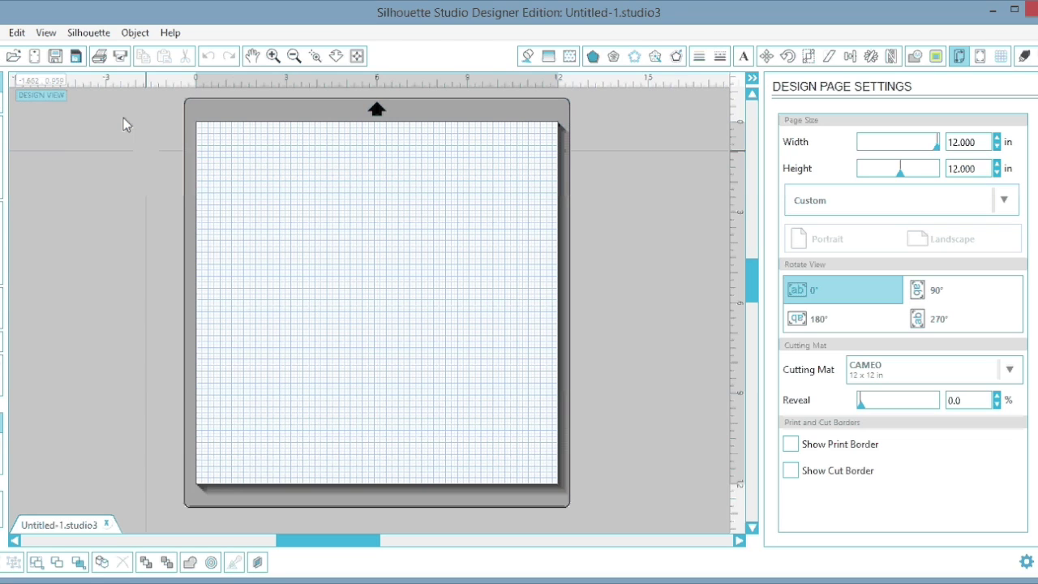
Open the JPEG 'Mickey ears applique3 plus pull video_01' in Silhouette Studio.
{"action": "key", "text": "ctrl+o"}
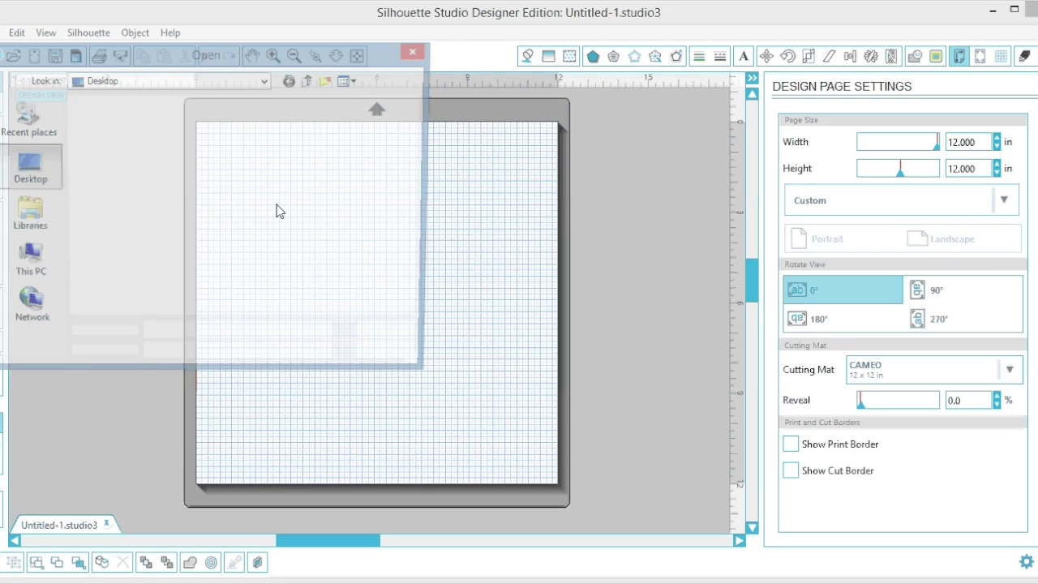
{"action": "left_click", "coordinate": [330, 359]}
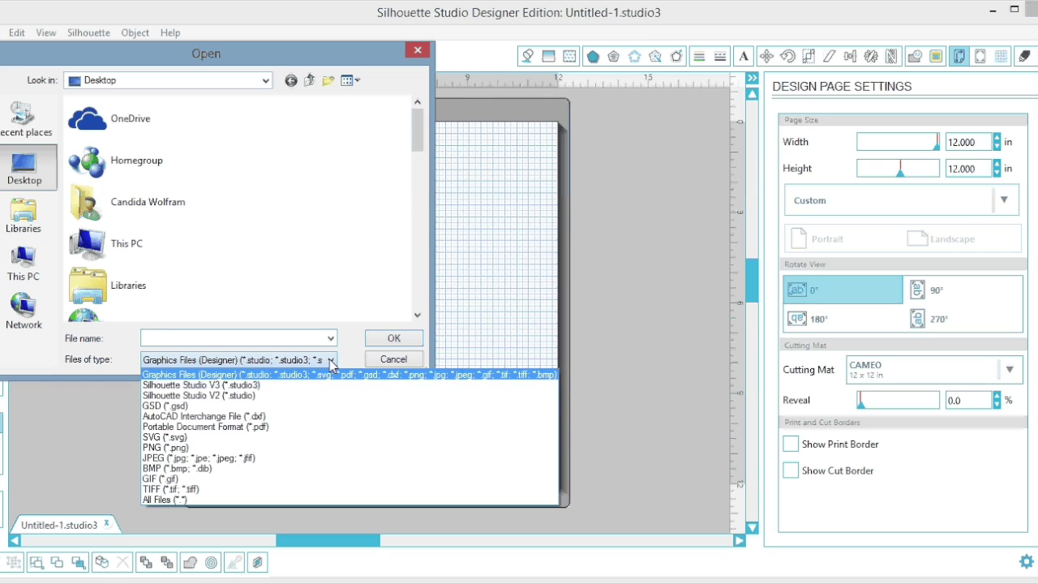
{"action": "left_click", "coordinate": [217, 459]}
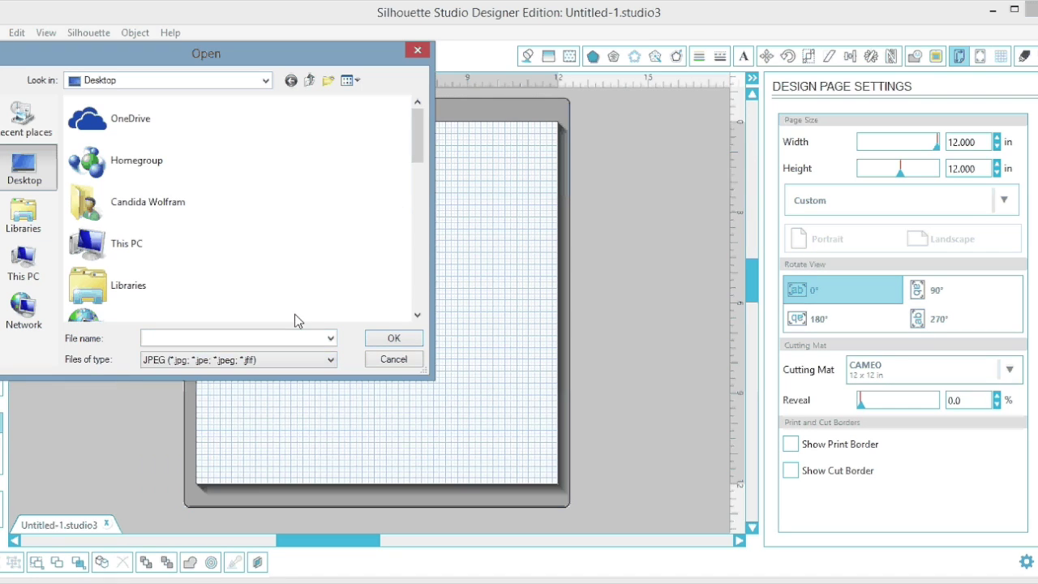
{"action": "left_click_drag", "start_coordinate": [415, 159], "coordinate": [363, 272]}
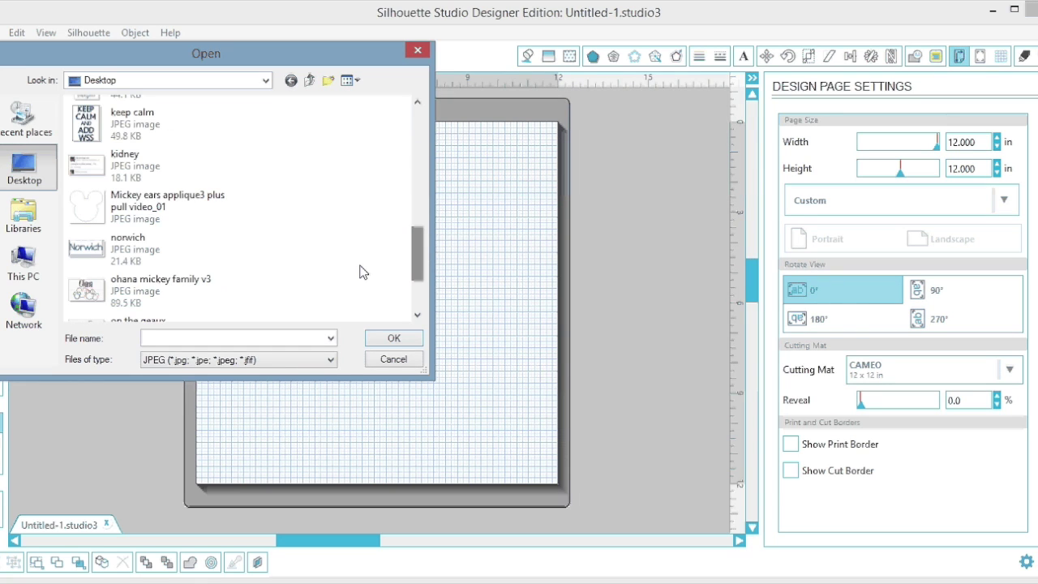
{"action": "left_click", "coordinate": [91, 214]}
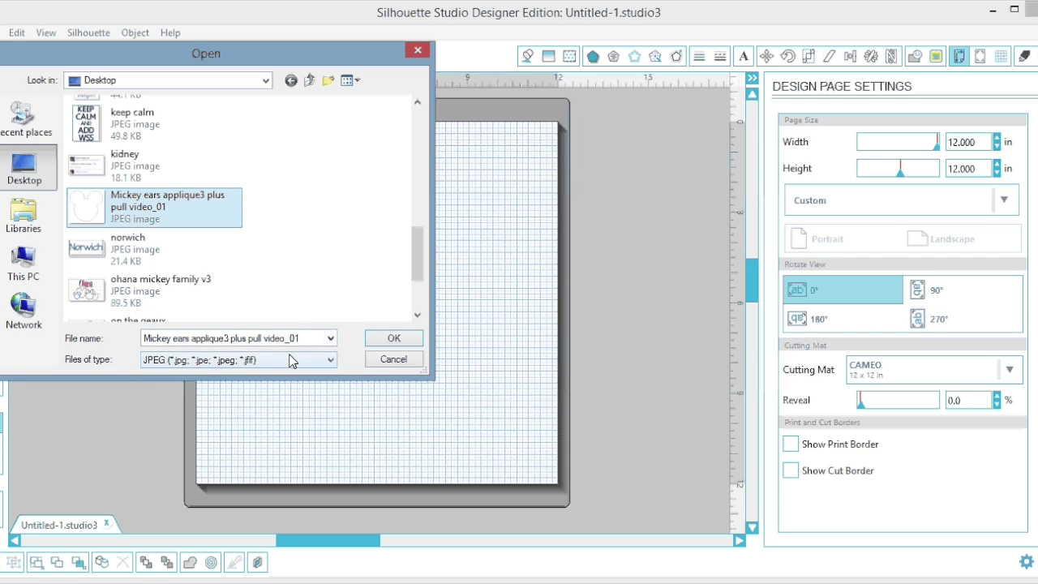
{"action": "left_click", "coordinate": [394, 337]}
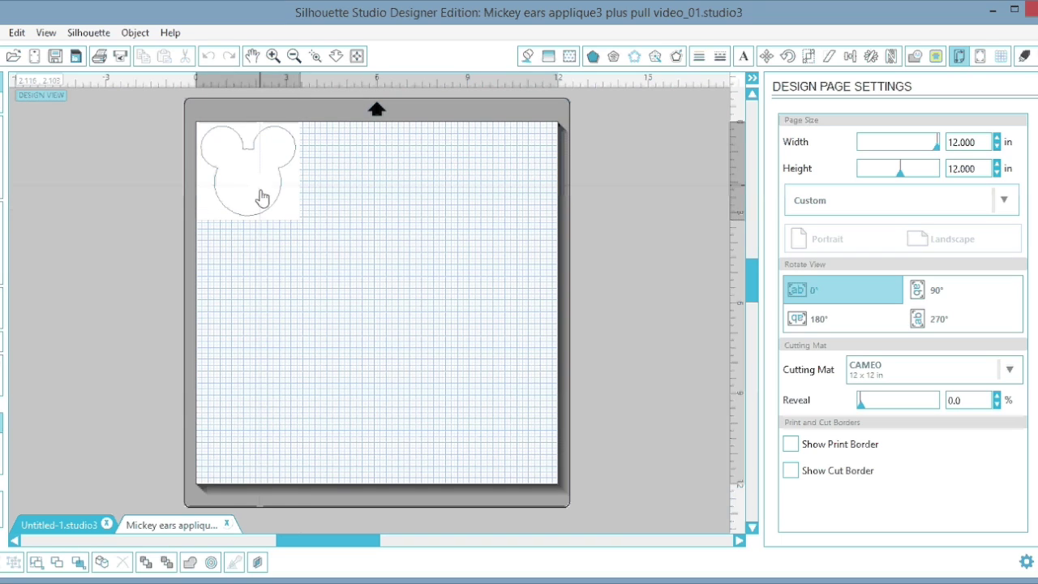
Zoom in and reposition the Mickey image onto the cutting mat.
{"action": "left_click_drag", "start_coordinate": [261, 197], "coordinate": [295, 227]}
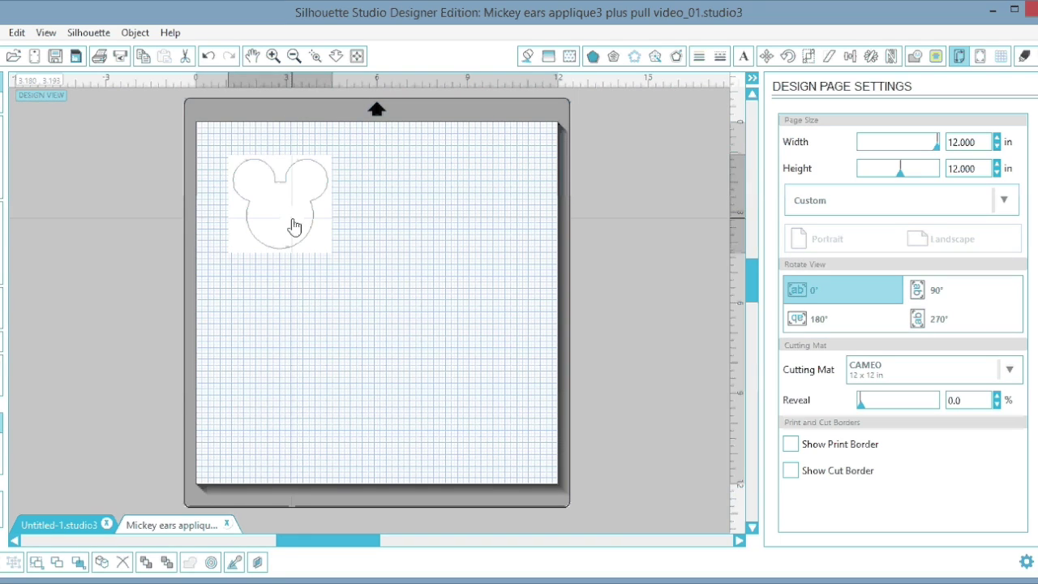
{"action": "left_click", "coordinate": [467, 299]}
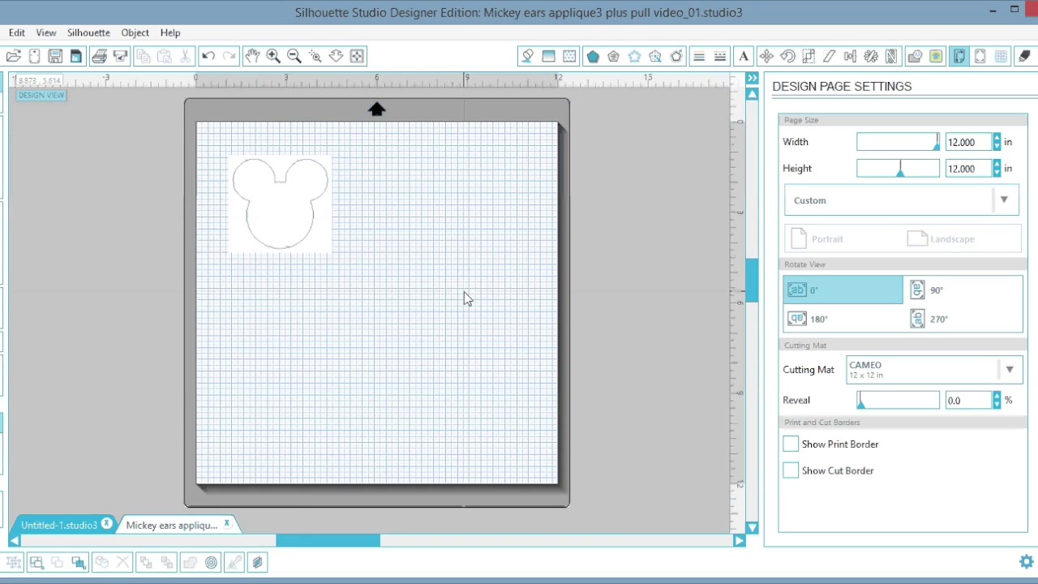
{"action": "left_click", "coordinate": [272, 56]}
{"action": "left_click_drag", "start_coordinate": [294, 207], "coordinate": [398, 296]}
{"action": "left_click", "coordinate": [375, 252]}
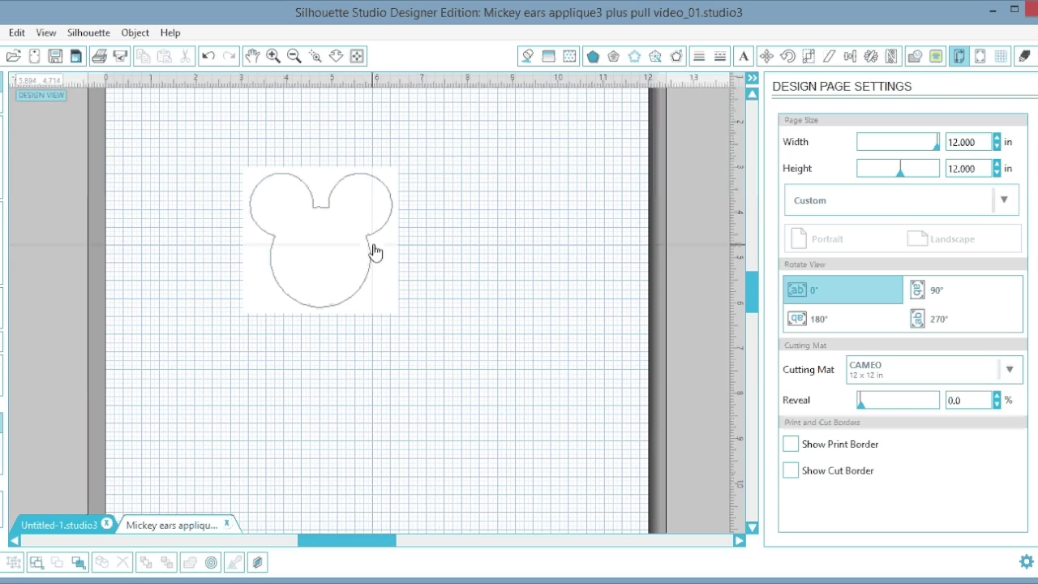
Trace only the outer edge of the Mickey image and move the traced outline beside it.
{"action": "left_click", "coordinate": [935, 57]}
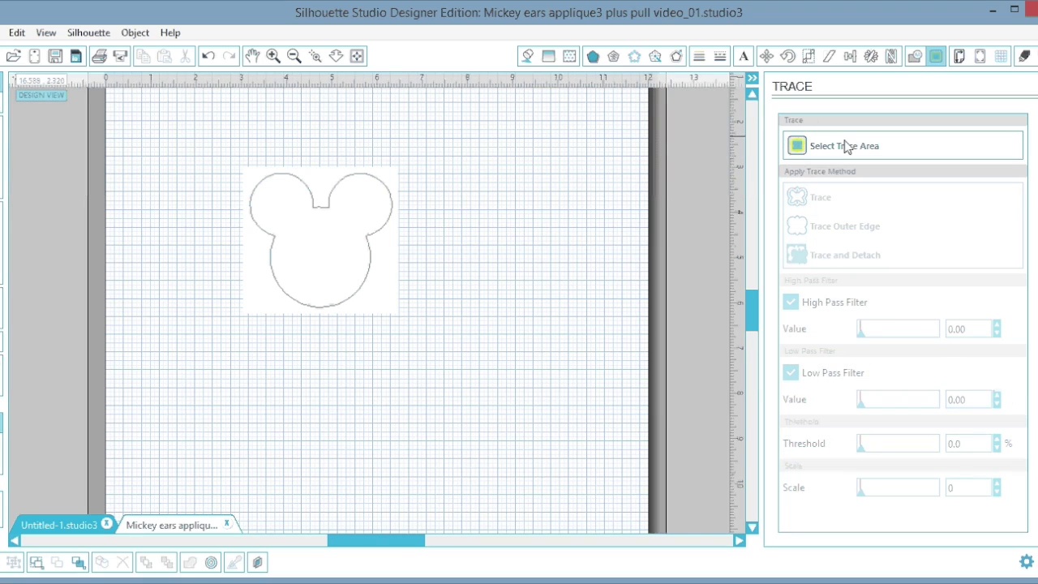
{"action": "left_click", "coordinate": [840, 152]}
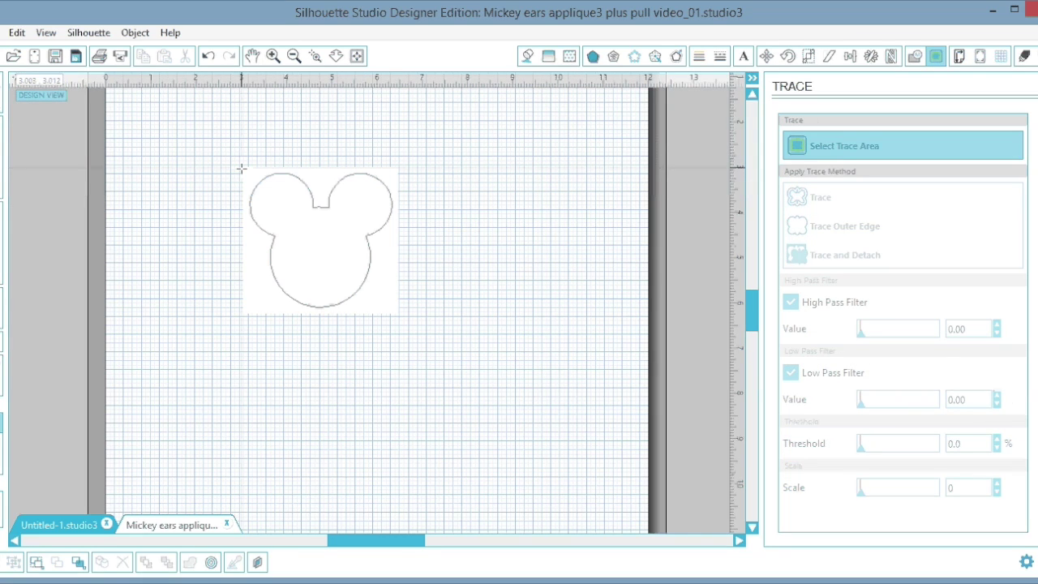
{"action": "left_click_drag", "start_coordinate": [241, 168], "coordinate": [401, 315]}
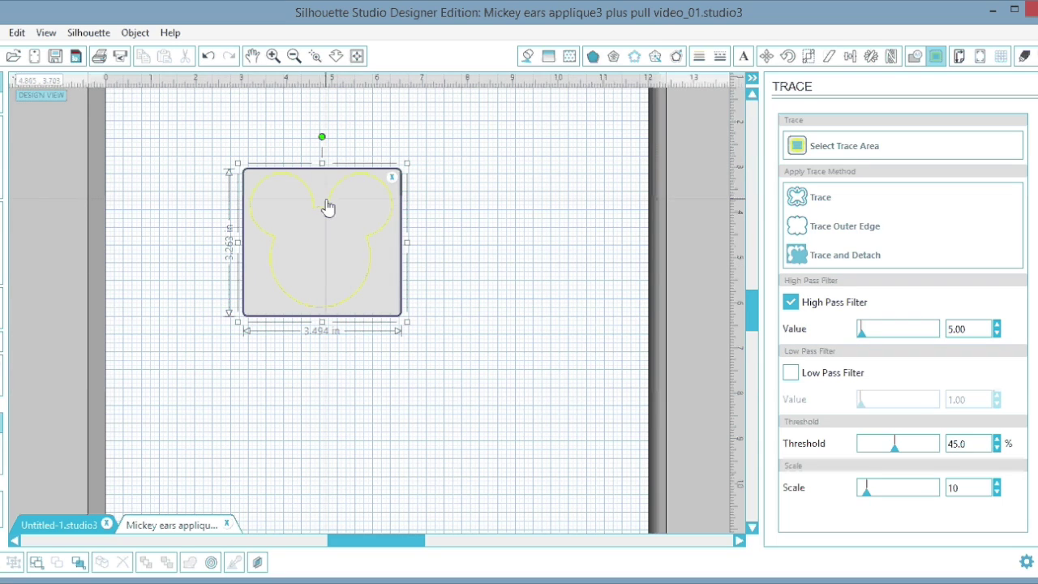
{"action": "left_click", "coordinate": [831, 233]}
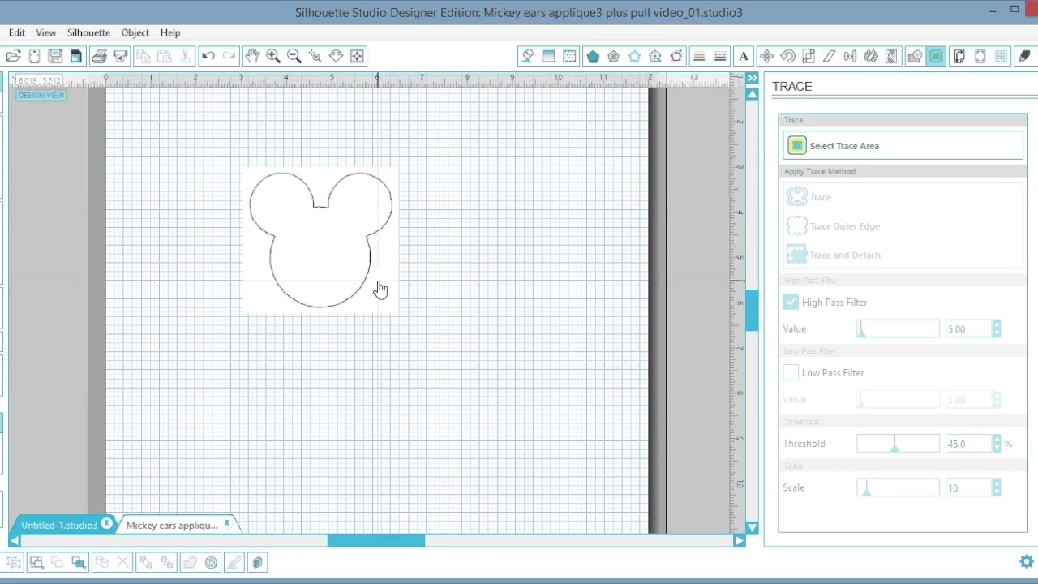
{"action": "left_click_drag", "start_coordinate": [377, 290], "coordinate": [548, 301]}
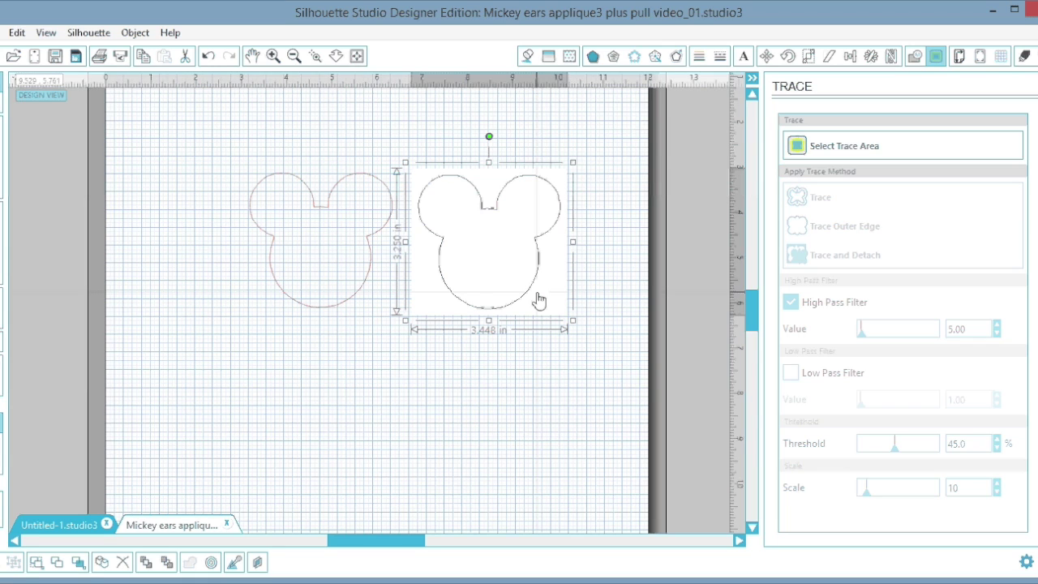
Fill the traced Mickey outline with solid red.
{"action": "left_click", "coordinate": [361, 296]}
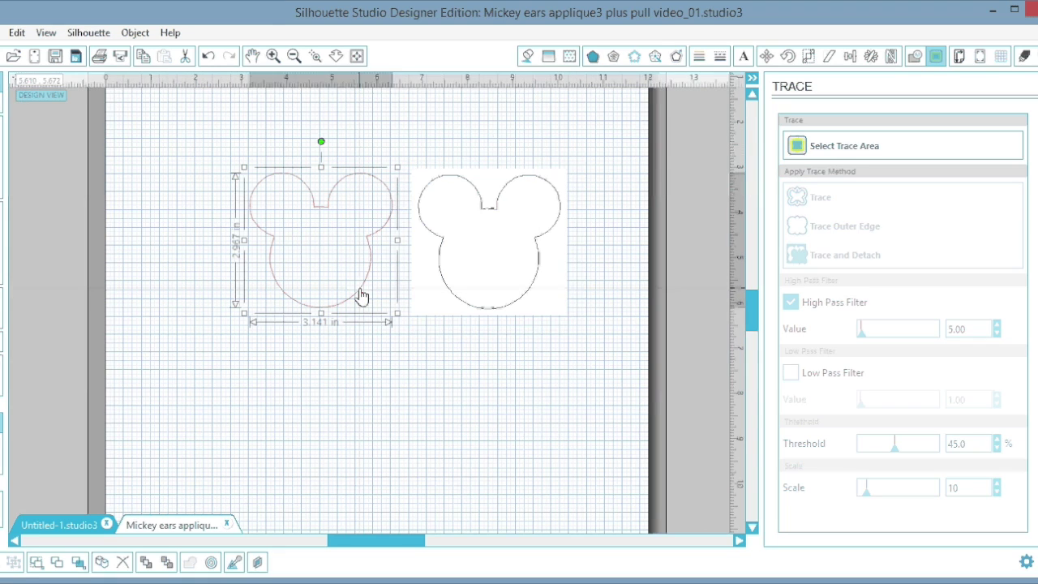
{"action": "left_click", "coordinate": [527, 55]}
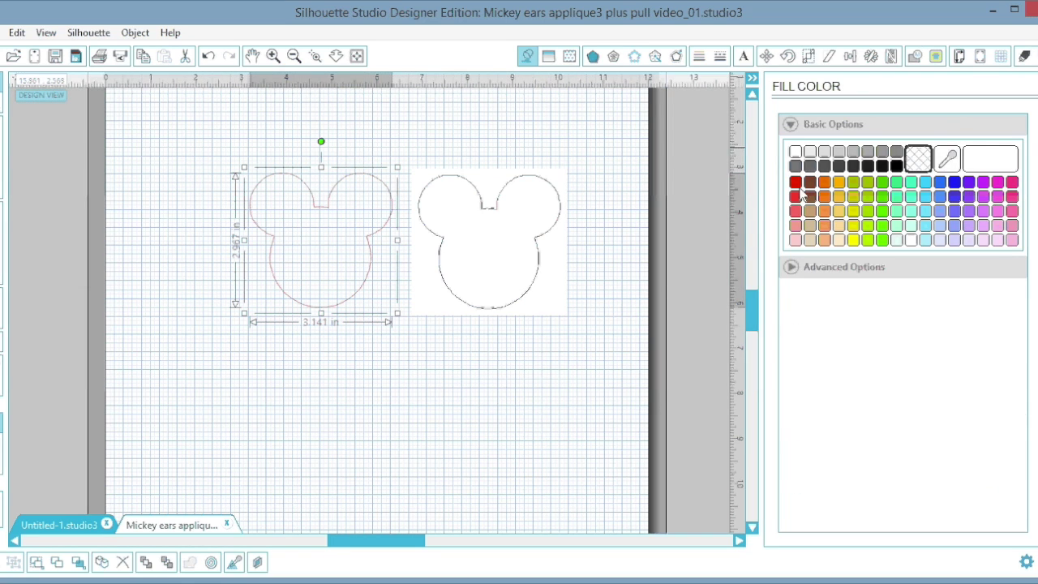
{"action": "left_click", "coordinate": [800, 193]}
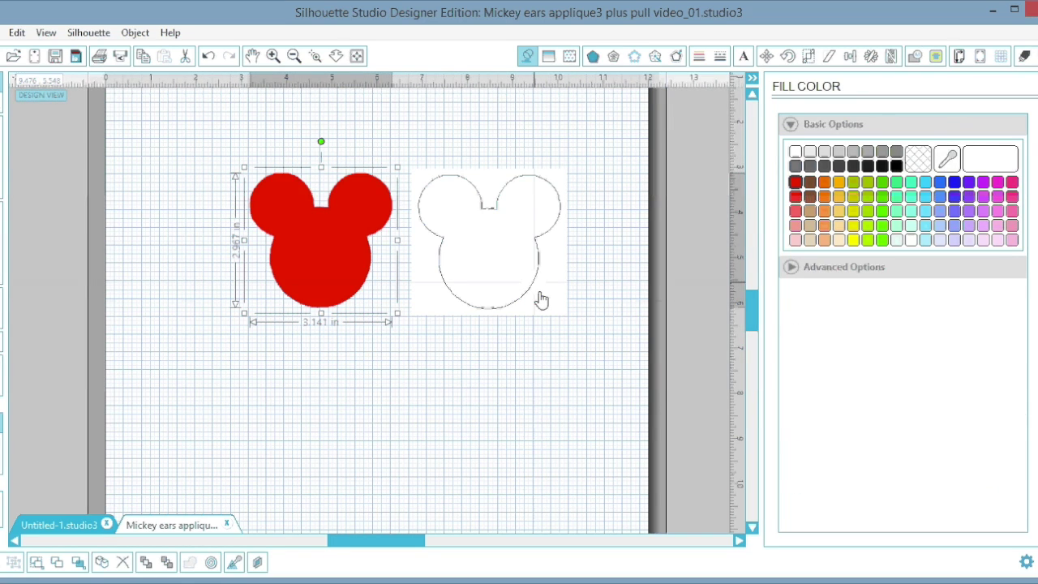
Push the original Mickey image off the mat's right edge.
{"action": "left_click_drag", "start_coordinate": [537, 232], "coordinate": [576, 242]}
{"action": "left_click_drag", "start_coordinate": [706, 296], "coordinate": [794, 304]}
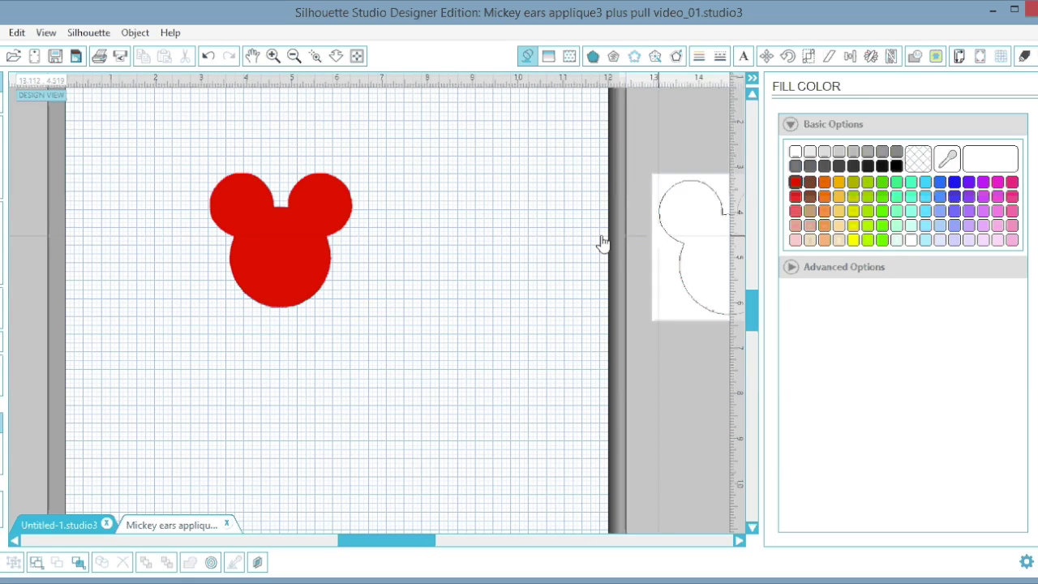
{"action": "left_click", "coordinate": [341, 229]}
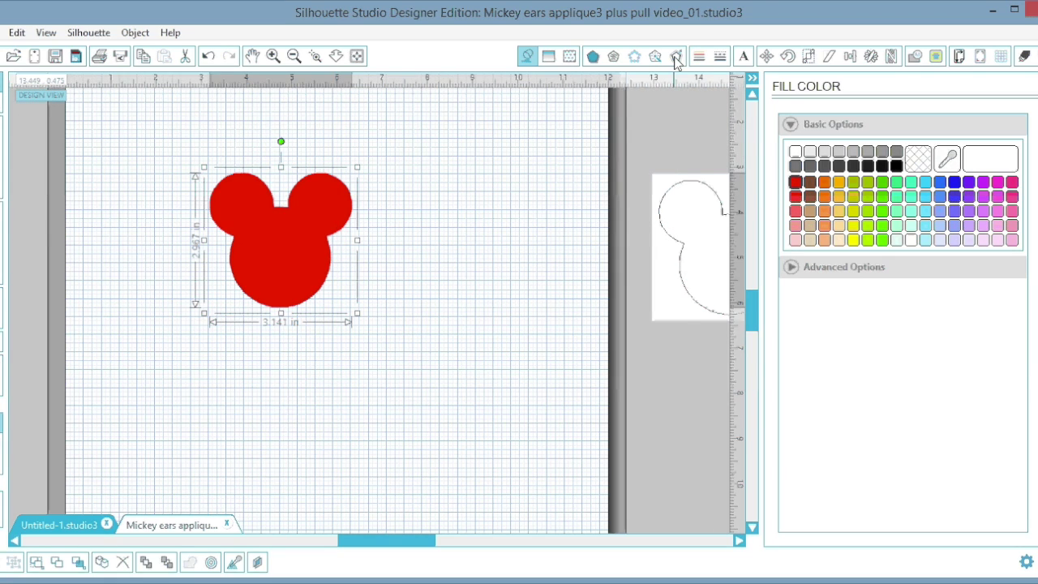
Add a 0.04 in outward offset around the red Mickey, then drag the red shape off it.
{"action": "left_click", "coordinate": [678, 62]}
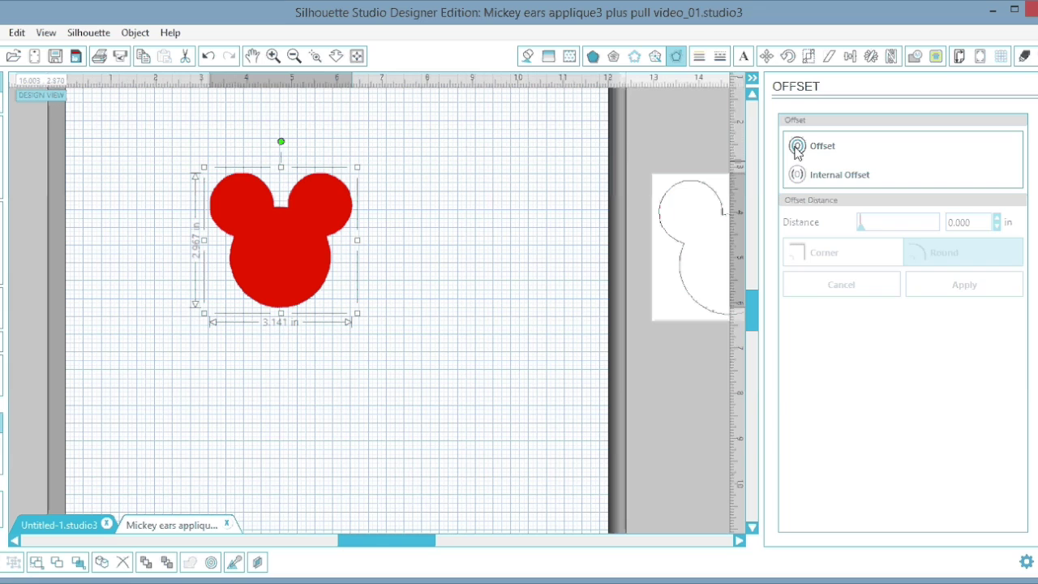
{"action": "left_click", "coordinate": [797, 150]}
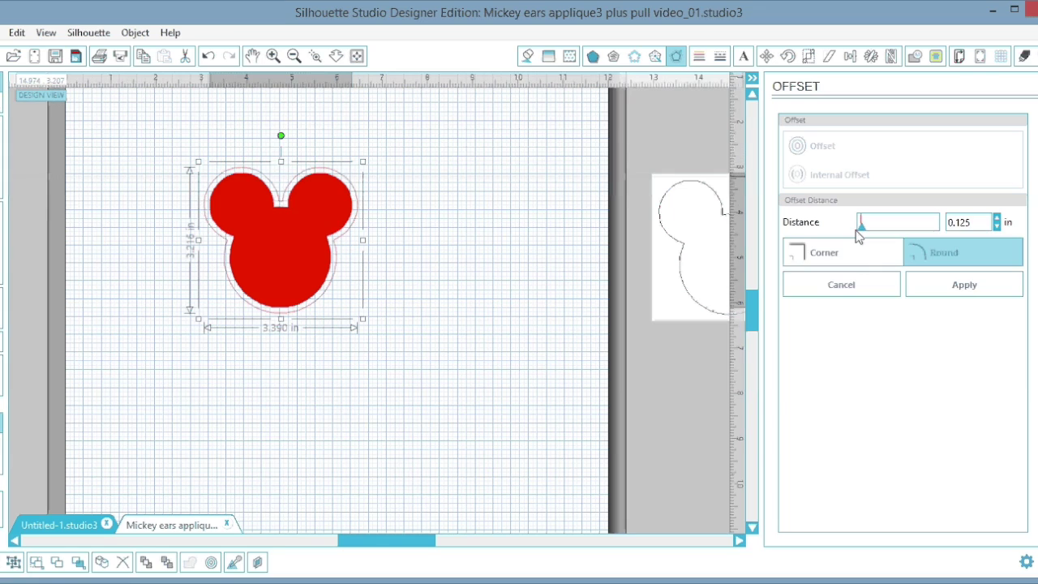
{"action": "double_click", "coordinate": [978, 221]}
{"action": "type", "text": "0.04"}
{"action": "left_click", "coordinate": [975, 289]}
{"action": "left_click", "coordinate": [973, 289]}
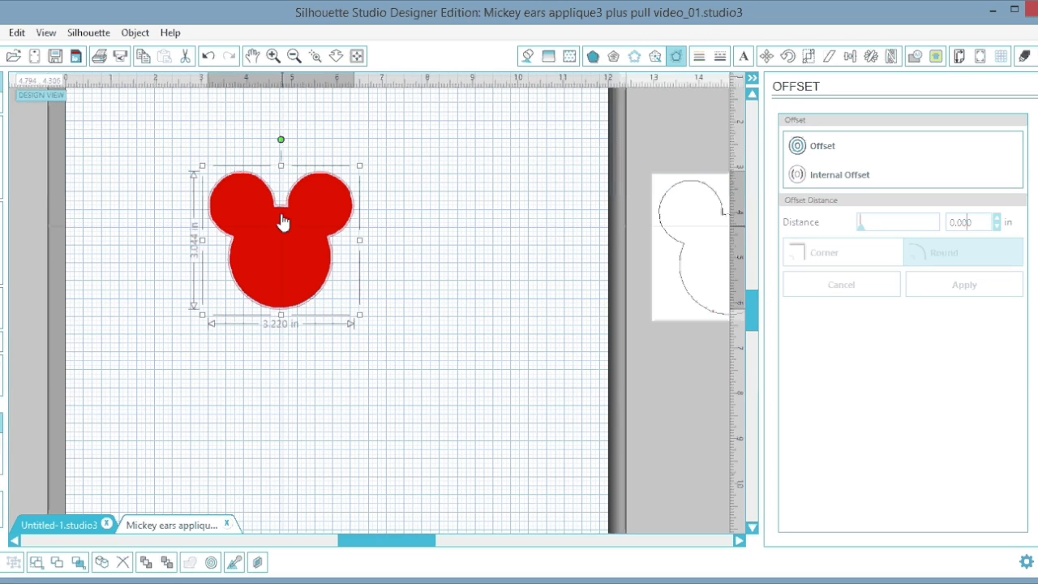
{"action": "left_click", "coordinate": [274, 56]}
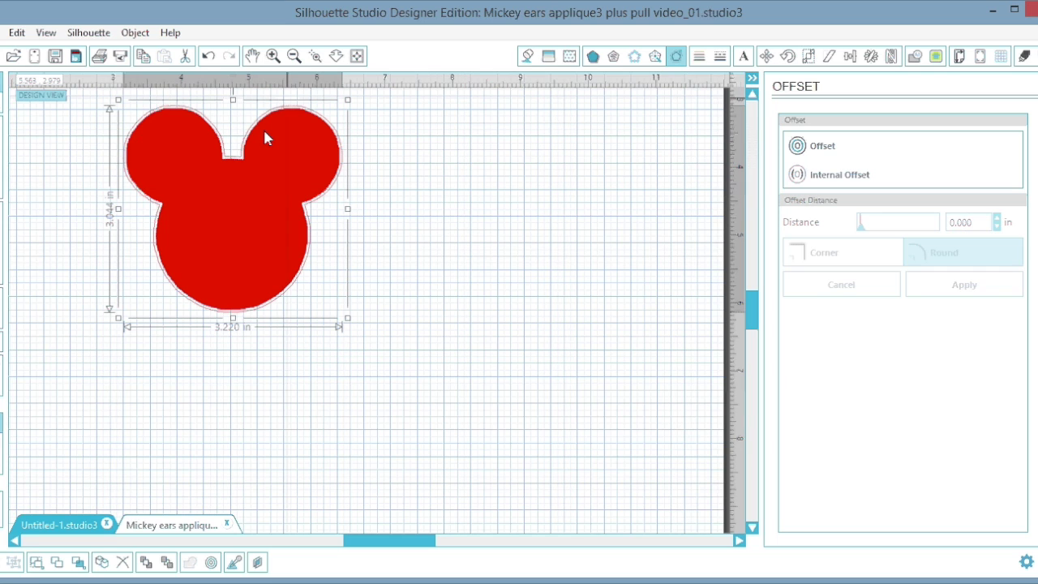
{"action": "left_click_drag", "start_coordinate": [265, 137], "coordinate": [756, 442]}
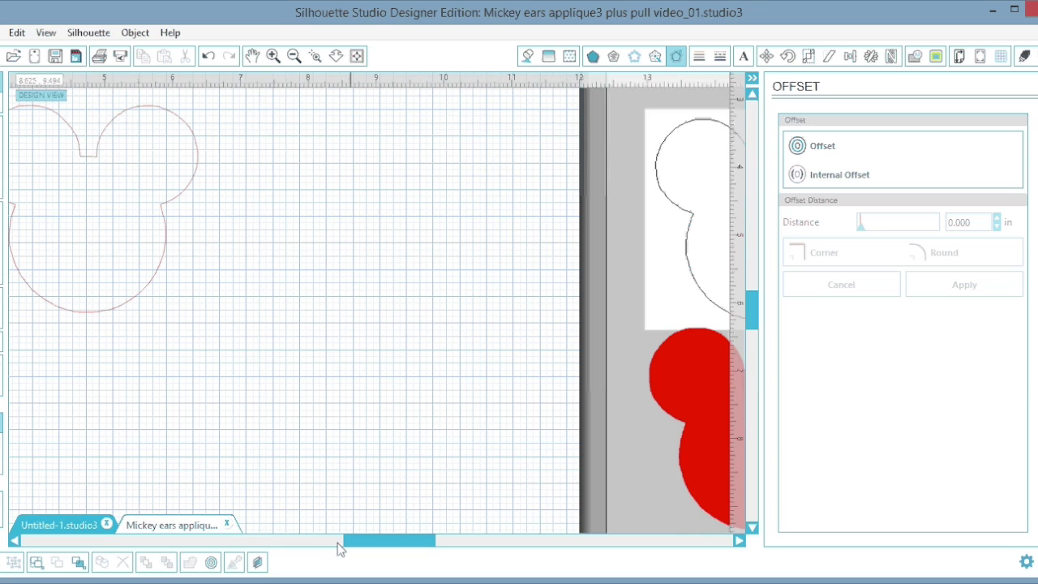
Fill the 3.220 x 3.044 in offset Mickey outline with cyan.
{"action": "left_click", "coordinate": [338, 541]}
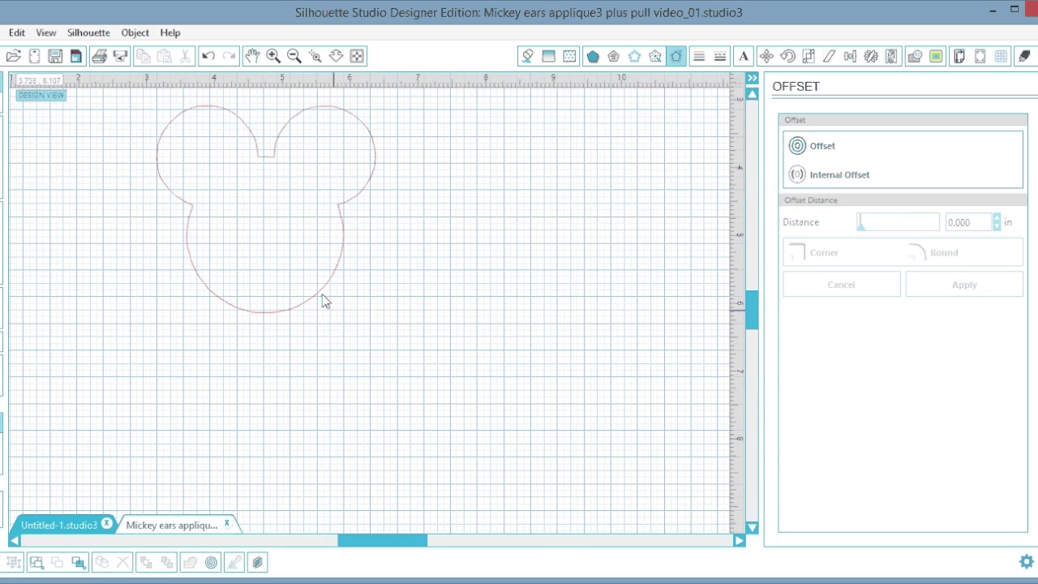
{"action": "left_click", "coordinate": [322, 300]}
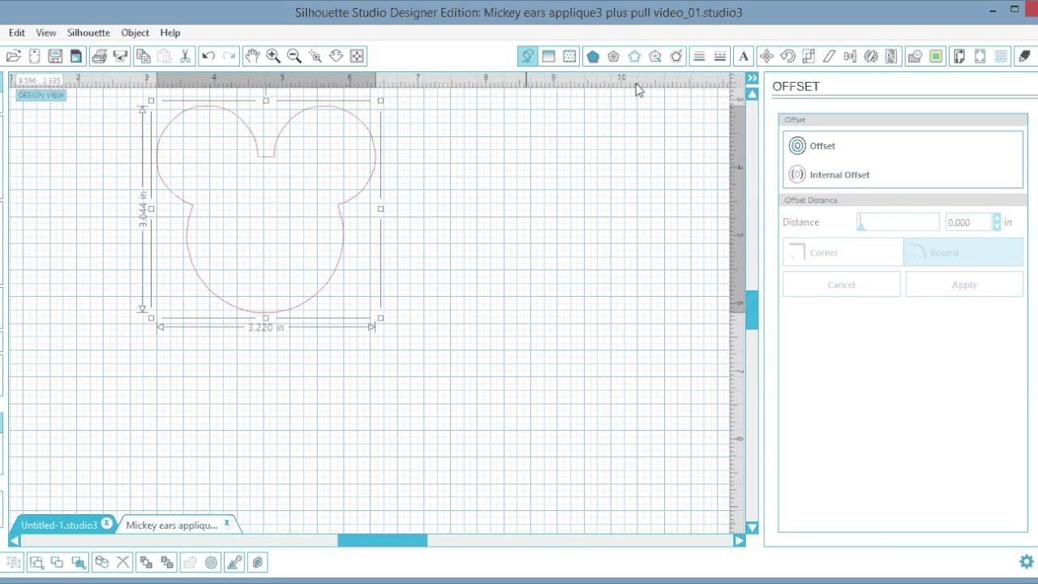
{"action": "left_click", "coordinate": [934, 56]}
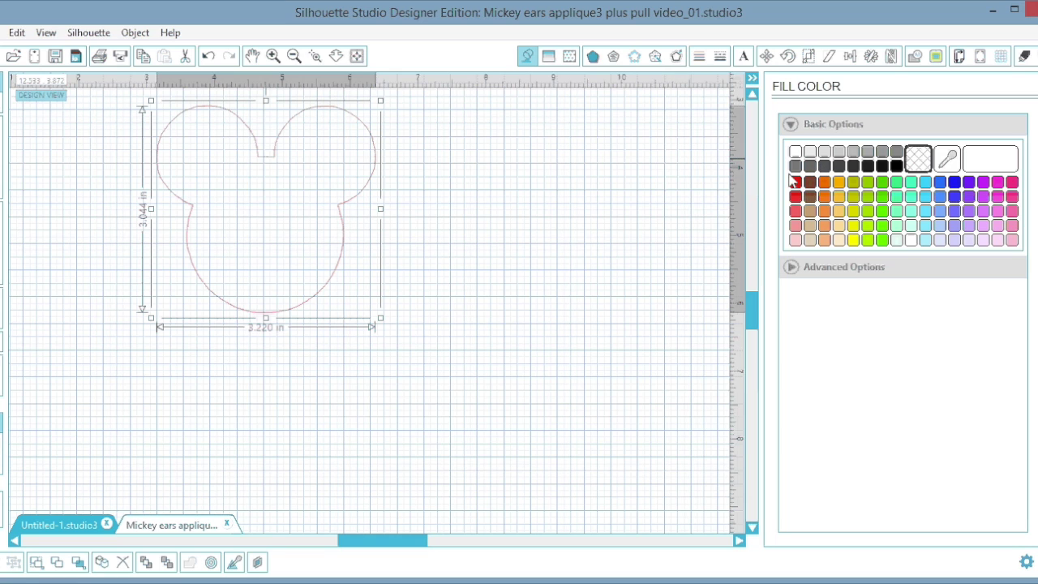
{"action": "left_click", "coordinate": [925, 182]}
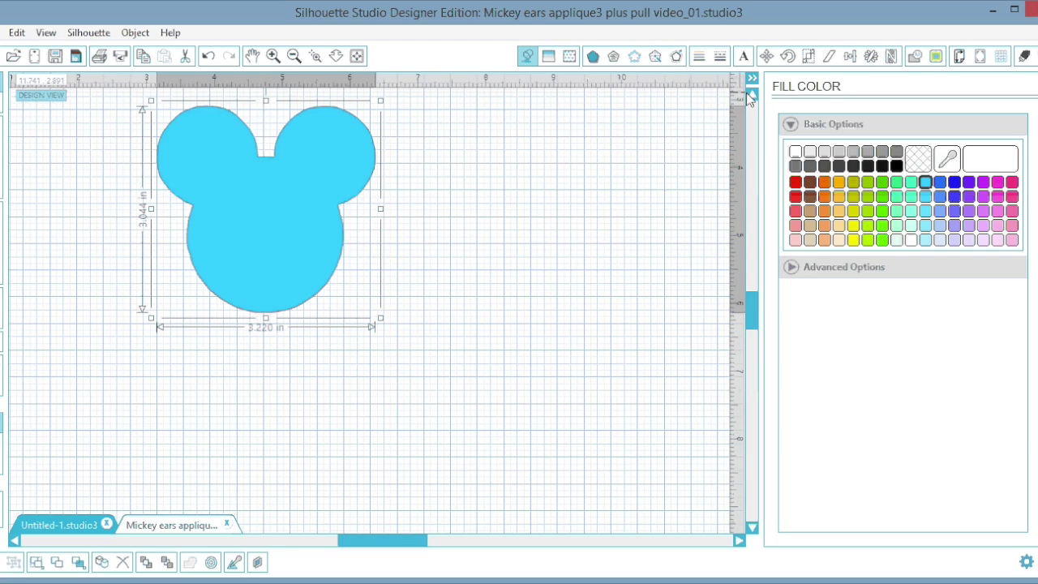
{"action": "left_click", "coordinate": [751, 95]}
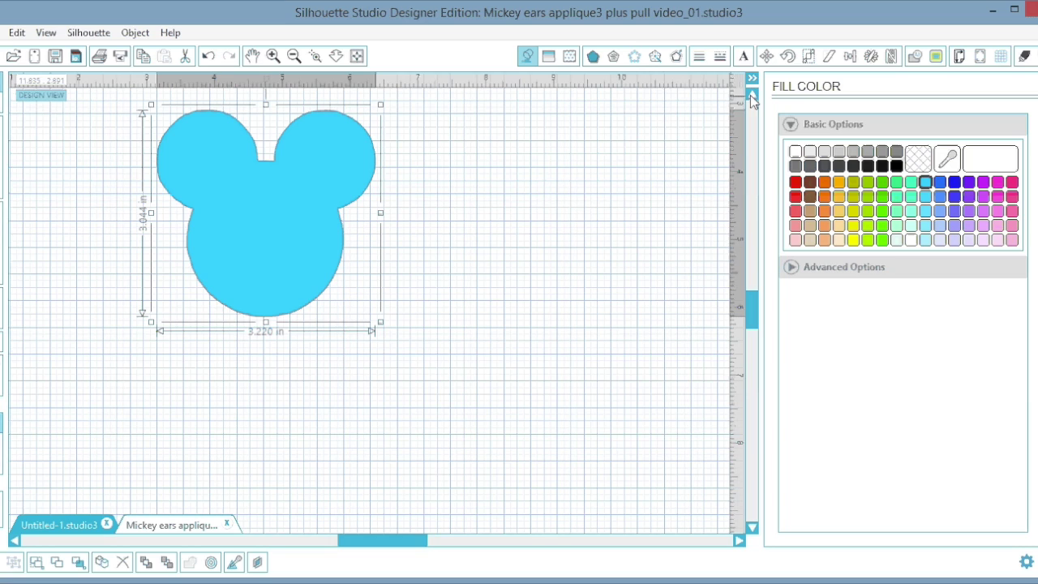
{"action": "left_click", "coordinate": [750, 96]}
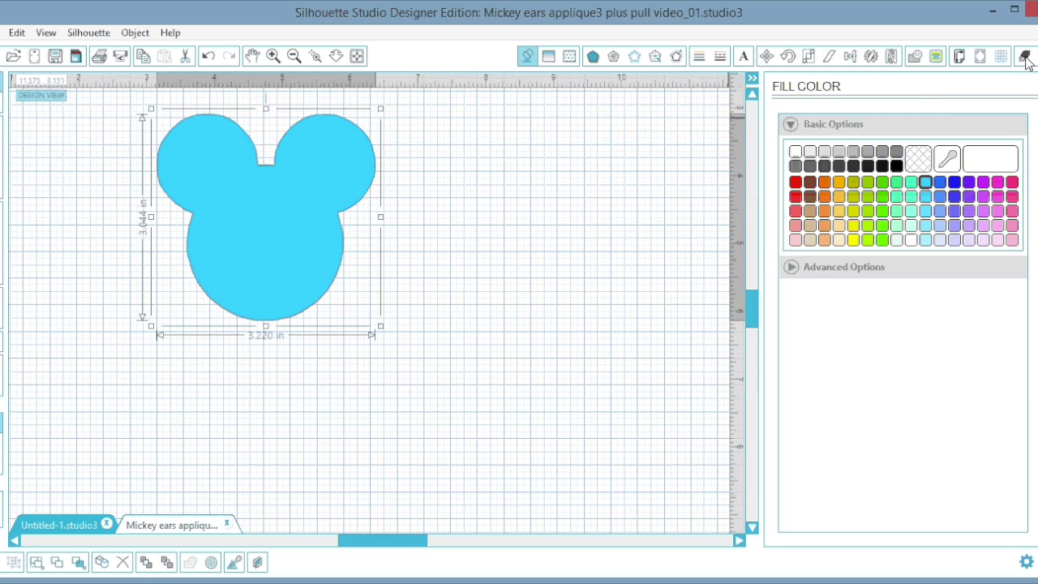
Give the cyan Mickey the Cut style with 'Fabric (Thin fabrics like cotton prints)' material.
{"action": "left_click", "coordinate": [1024, 58]}
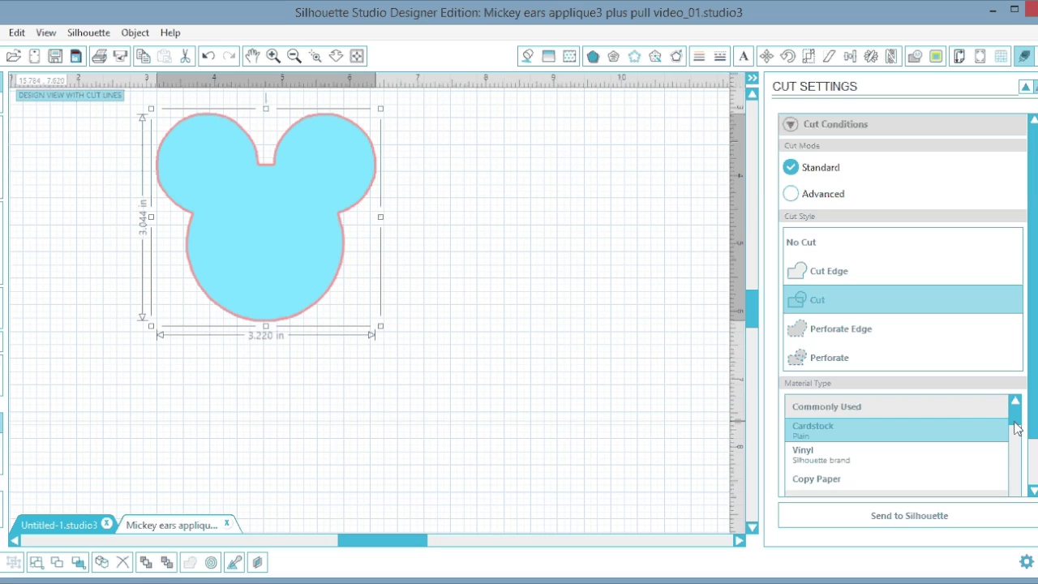
{"action": "scroll", "coordinate": [1016, 429], "scroll_direction": "down", "scroll_amount": 3}
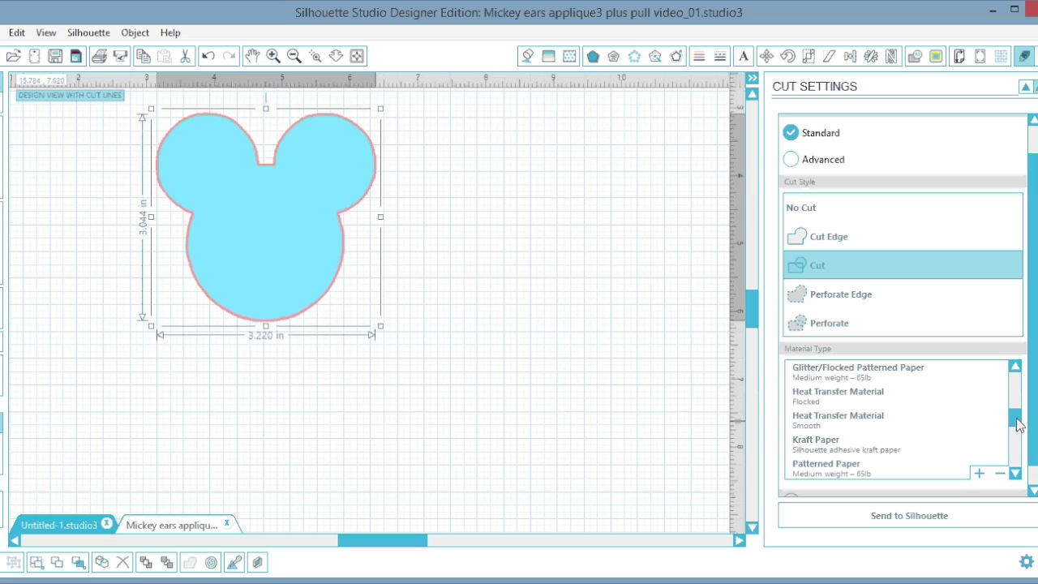
{"action": "scroll", "coordinate": [1018, 387], "scroll_direction": "up", "scroll_amount": 2}
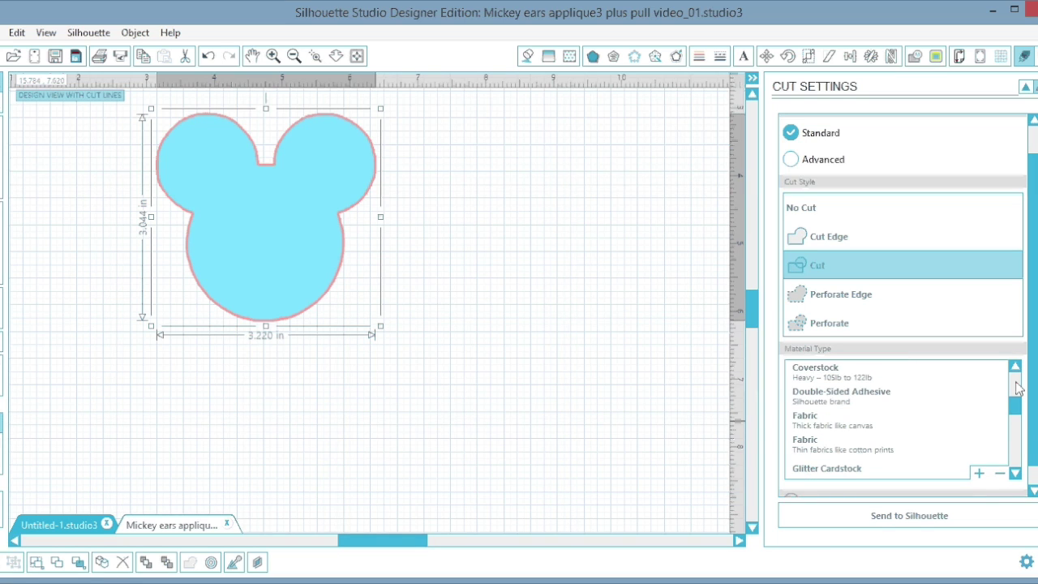
{"action": "scroll", "coordinate": [1020, 413], "scroll_direction": "up", "scroll_amount": 2}
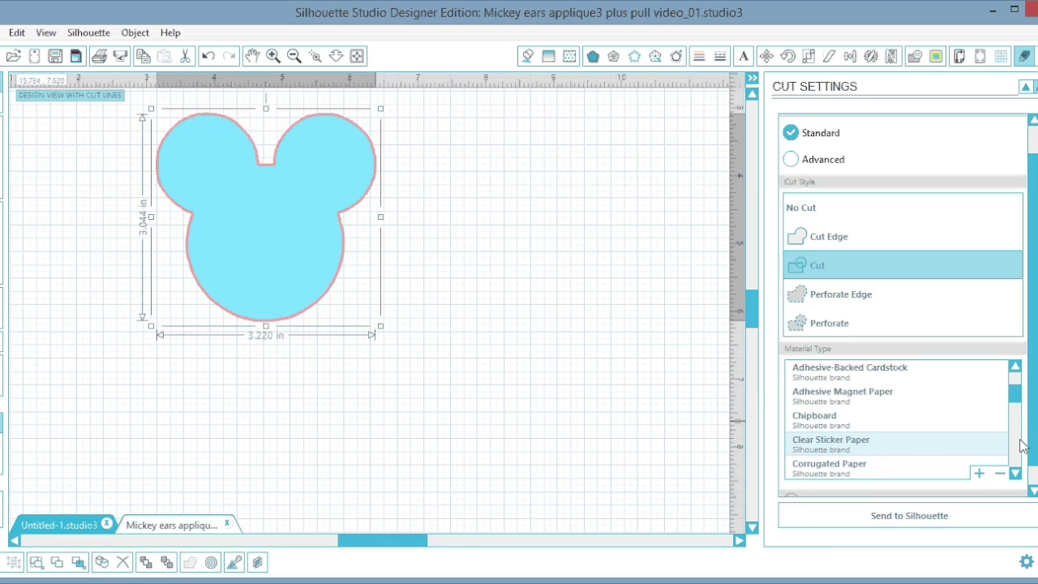
{"action": "scroll", "coordinate": [1020, 445], "scroll_direction": "down", "scroll_amount": 2}
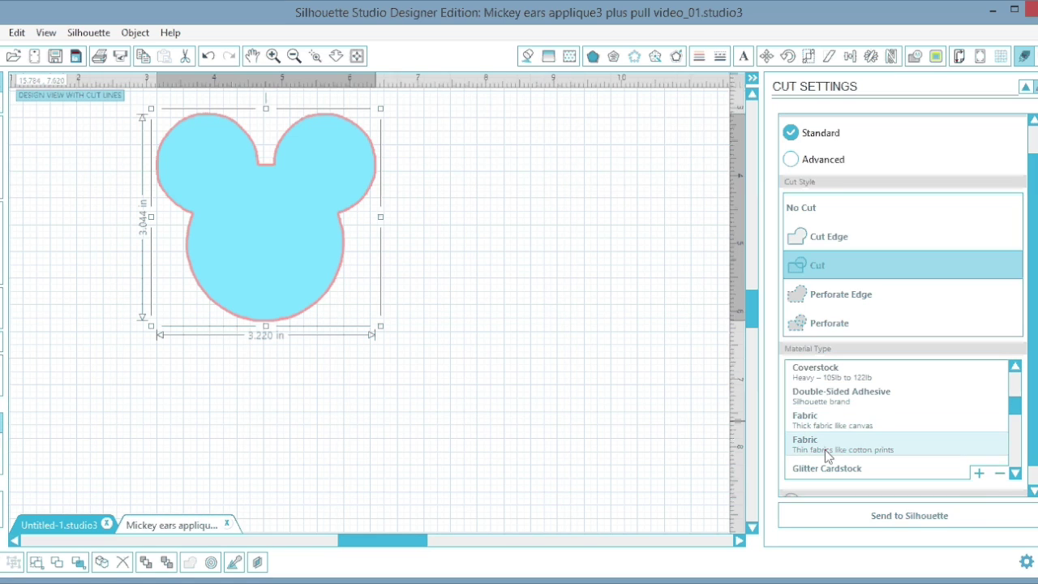
{"action": "left_click", "coordinate": [803, 447]}
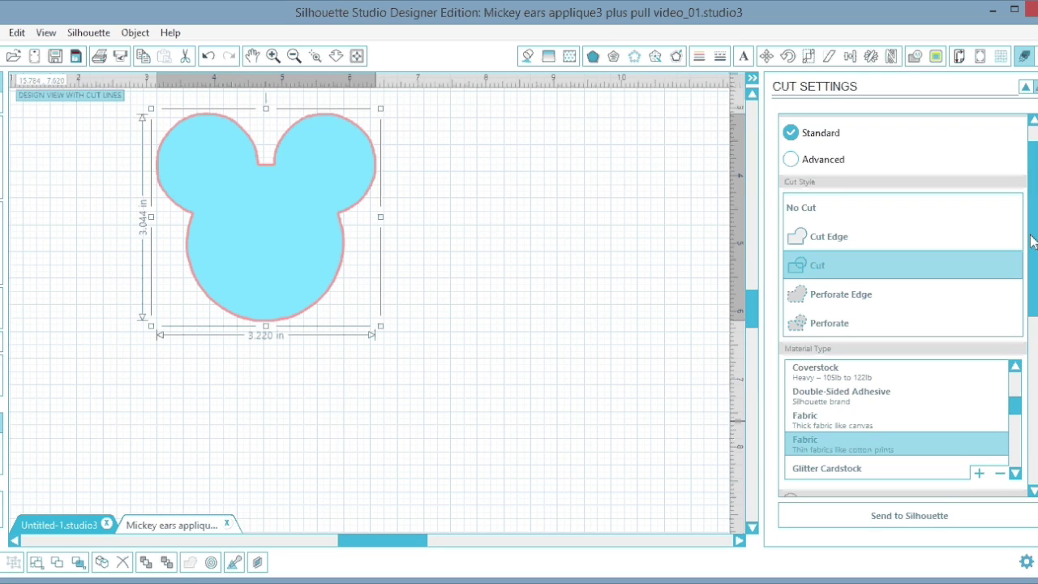
{"action": "left_click_drag", "start_coordinate": [1032, 240], "coordinate": [1034, 384]}
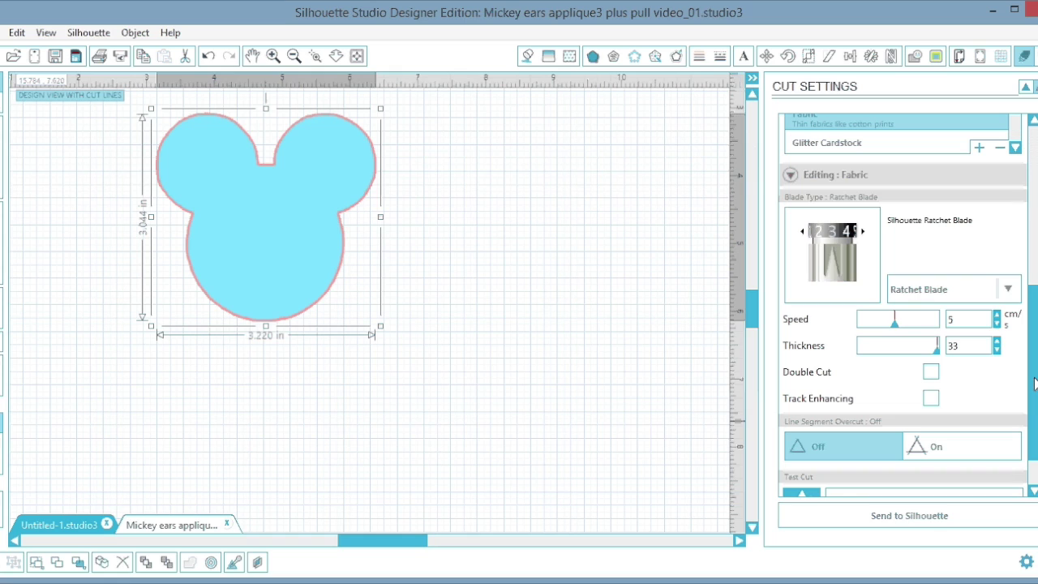